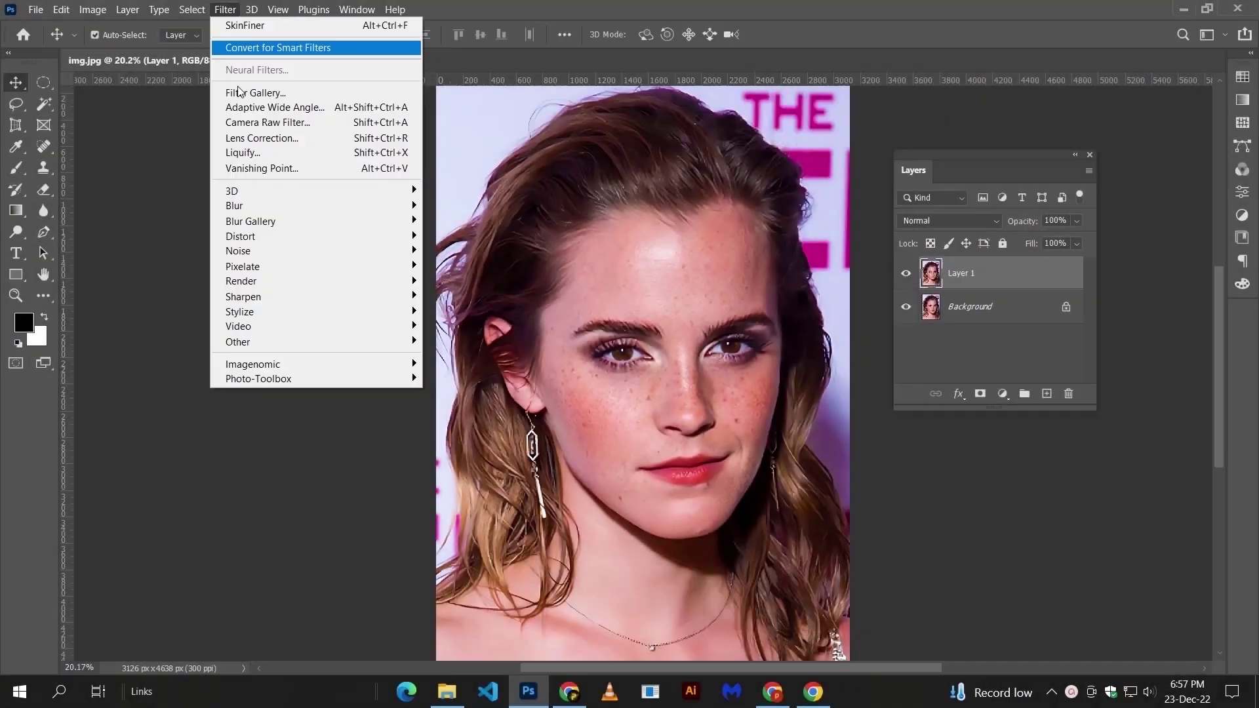
Apply Filter > Photo-Toolbox > SkinFiner to the duplicated Layer 1 of the portrait.
click(463, 381)
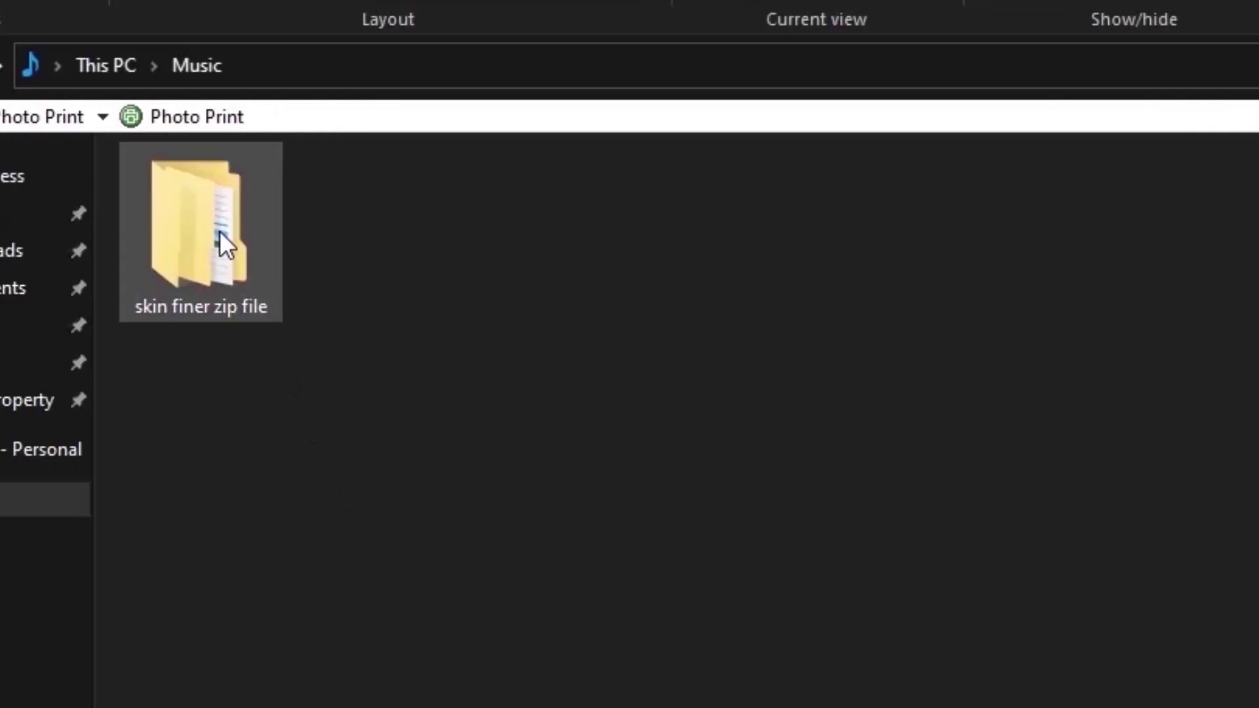
Install SkinFiner 2.0 by running skinfiner-Setup from the x64 folder and completing the wizard.
double_click(219, 231)
double_click(215, 209)
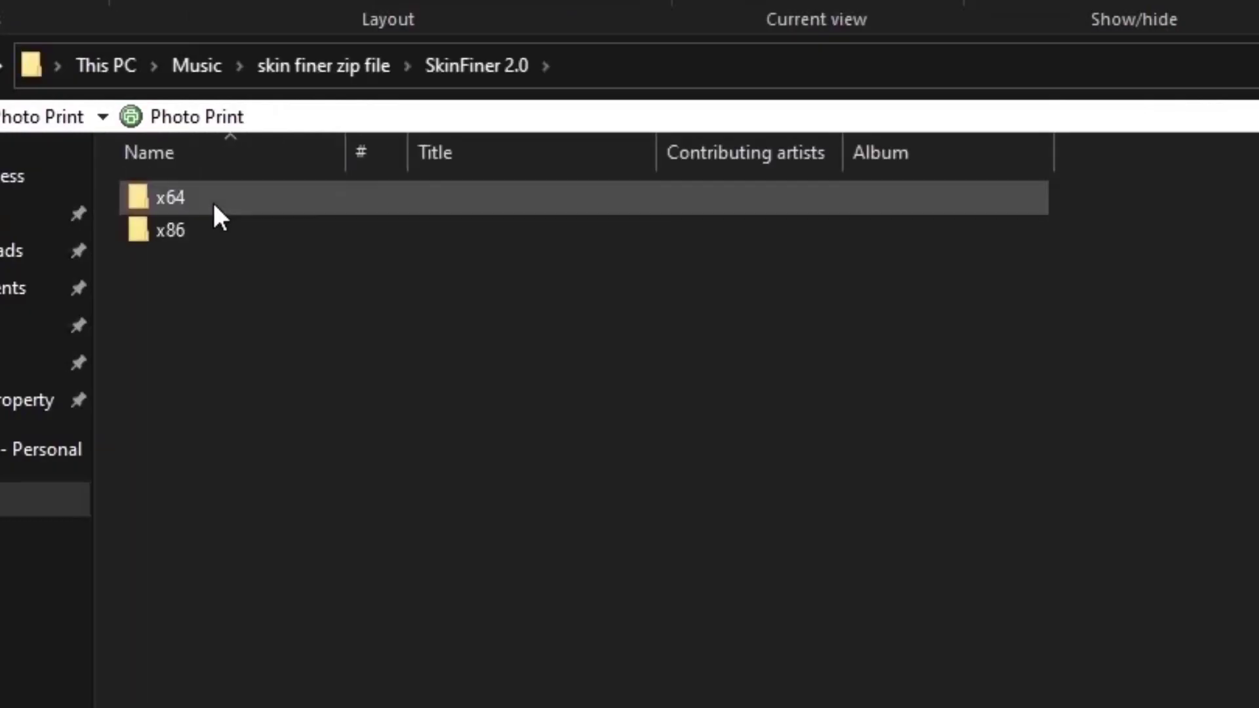
double_click(214, 200)
double_click(222, 231)
click(652, 388)
click(757, 510)
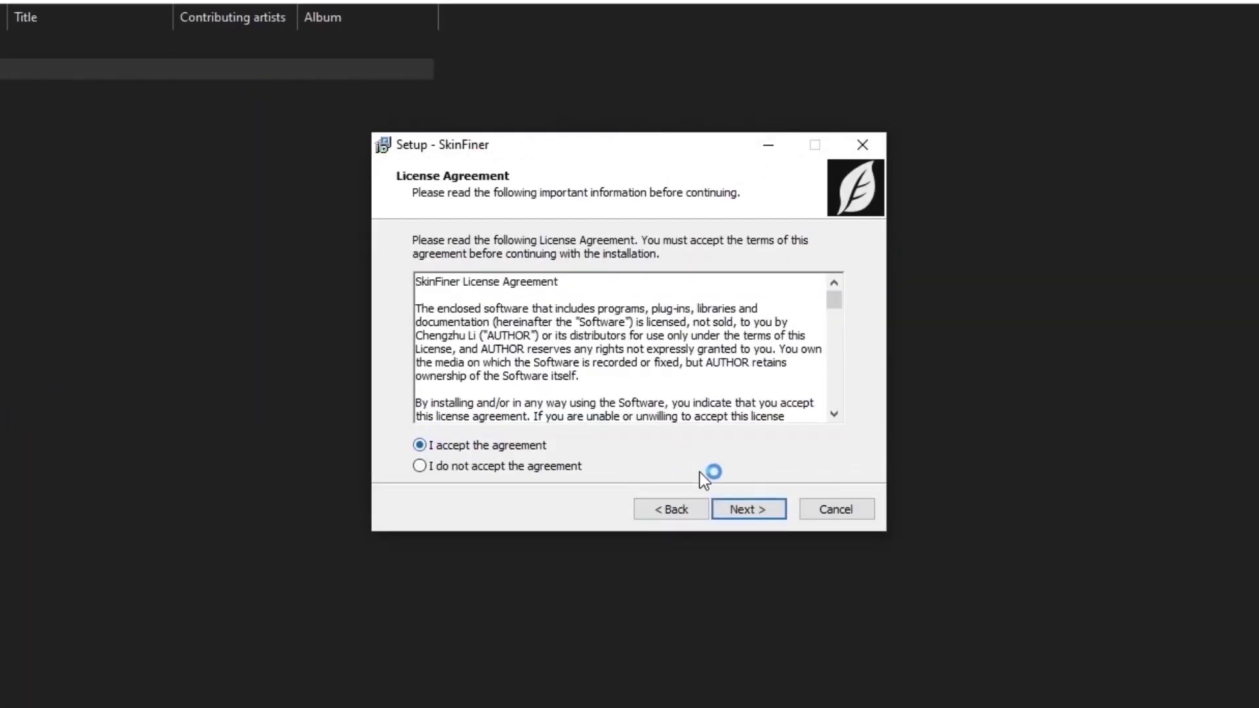
click(749, 510)
click(752, 507)
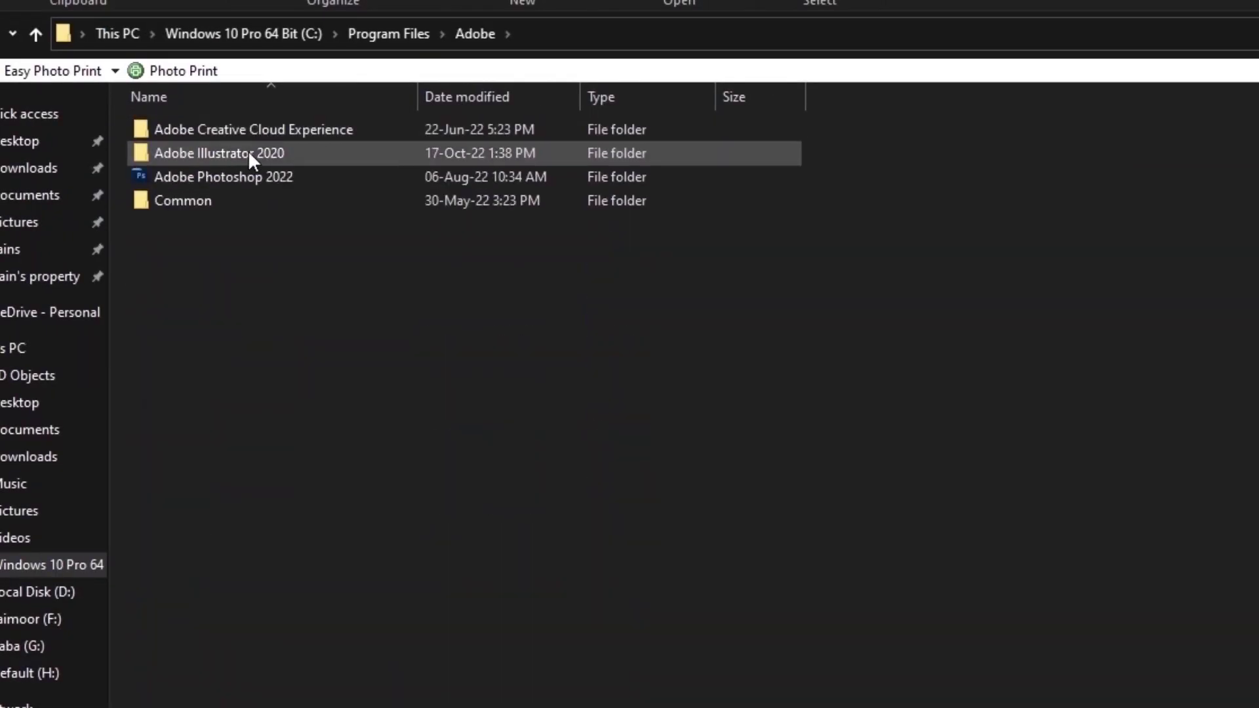
Launch SkinFiner(x64) from the Adobe Photoshop 2022 Plug-ins folder.
double_click(257, 176)
double_click(239, 244)
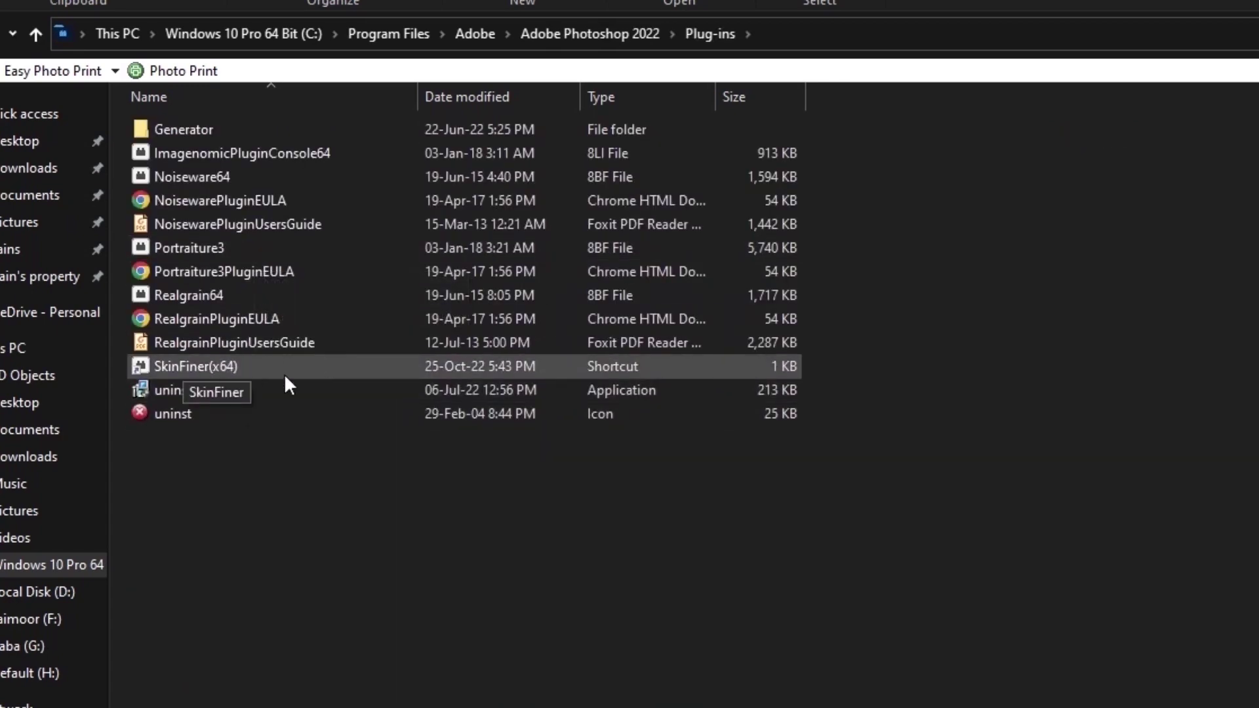
double_click(285, 373)
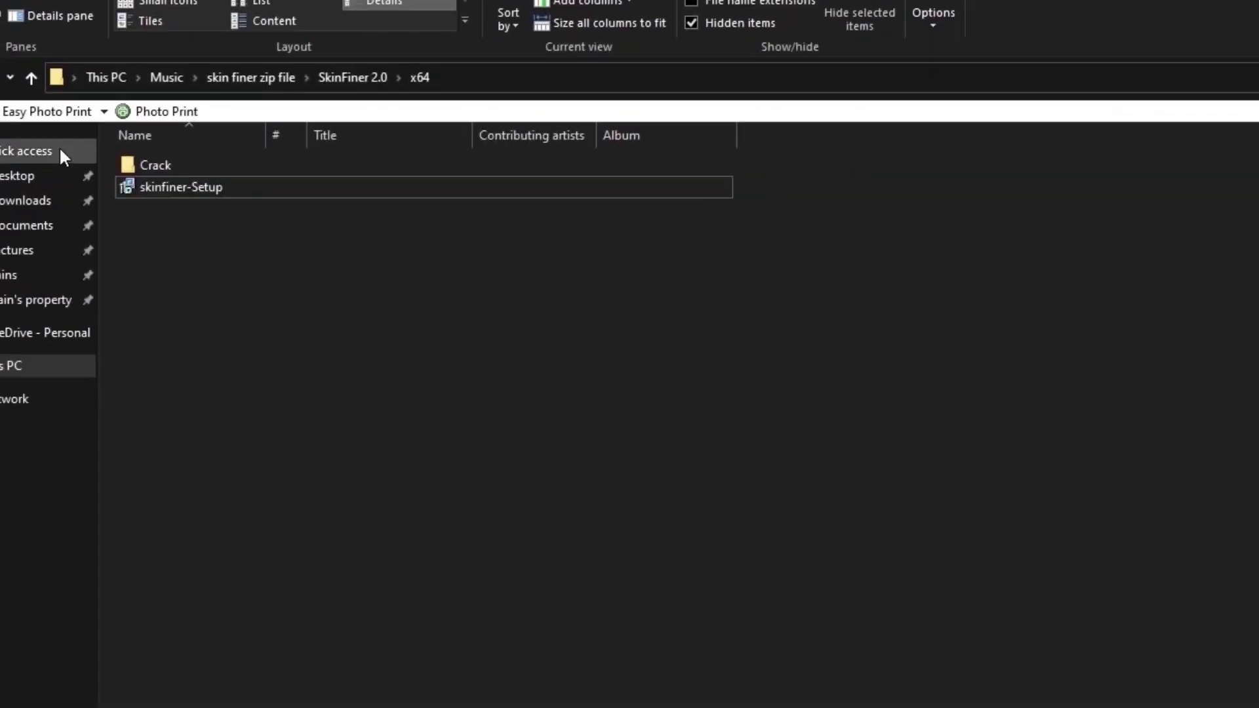
Copy PECtrl.dll from the Crack folder into C:\Program Files\SkinFiner, replacing the existing file.
click(152, 164)
double_click(152, 164)
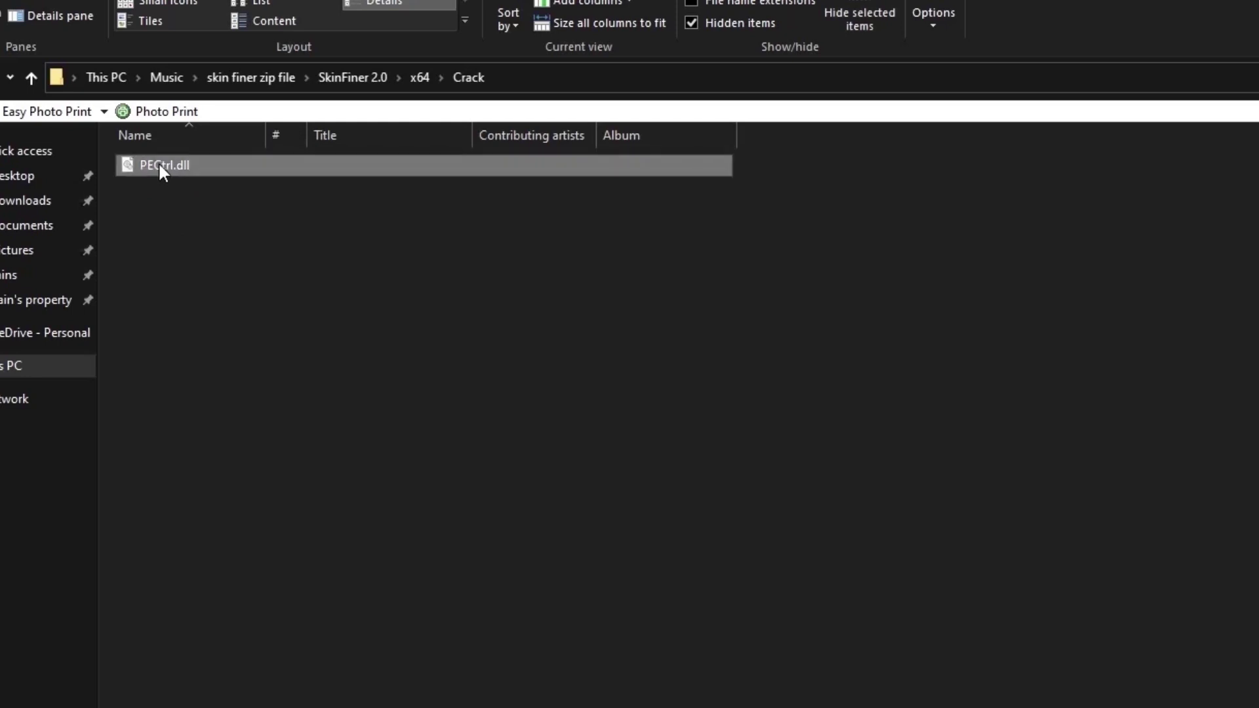
right_click(159, 164)
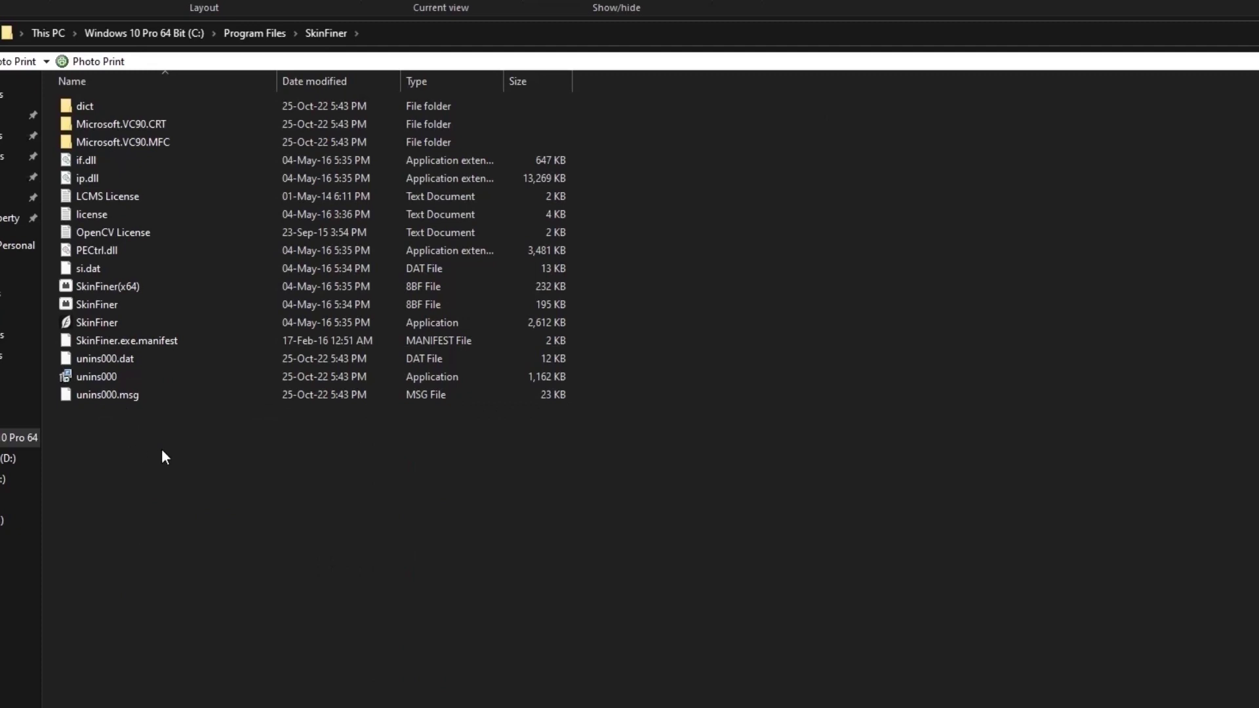
right_click(163, 453)
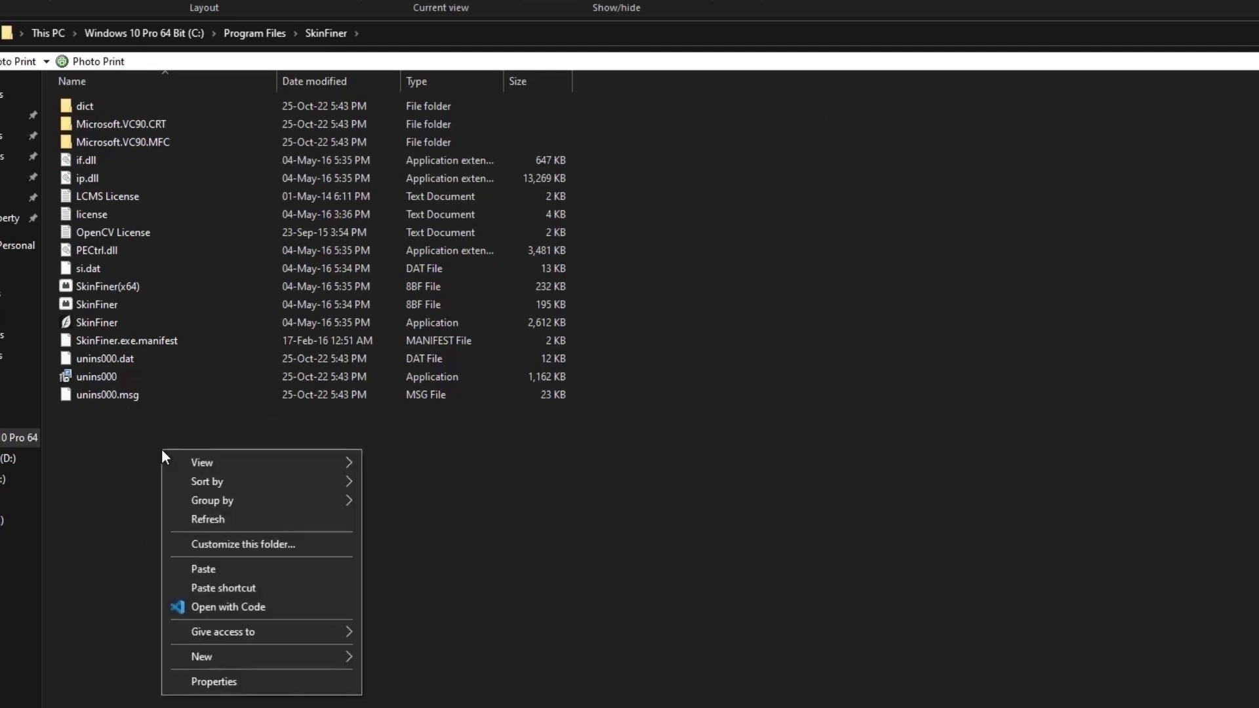
click(234, 568)
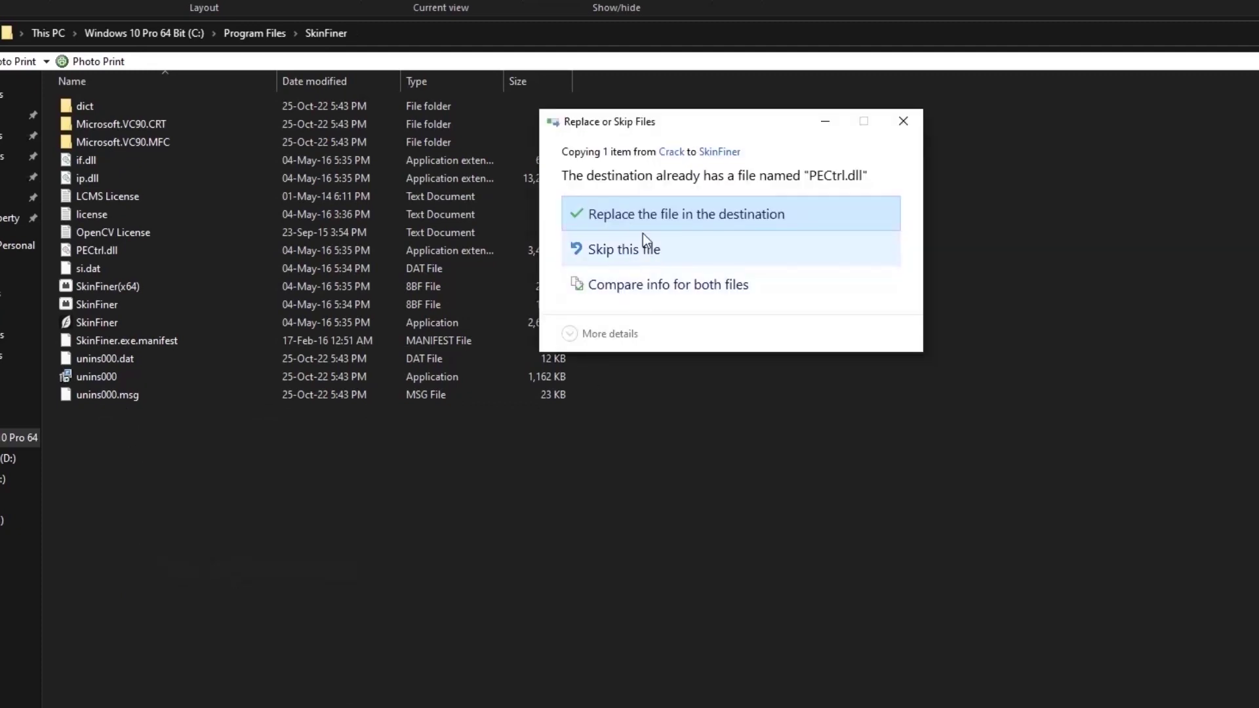
click(644, 218)
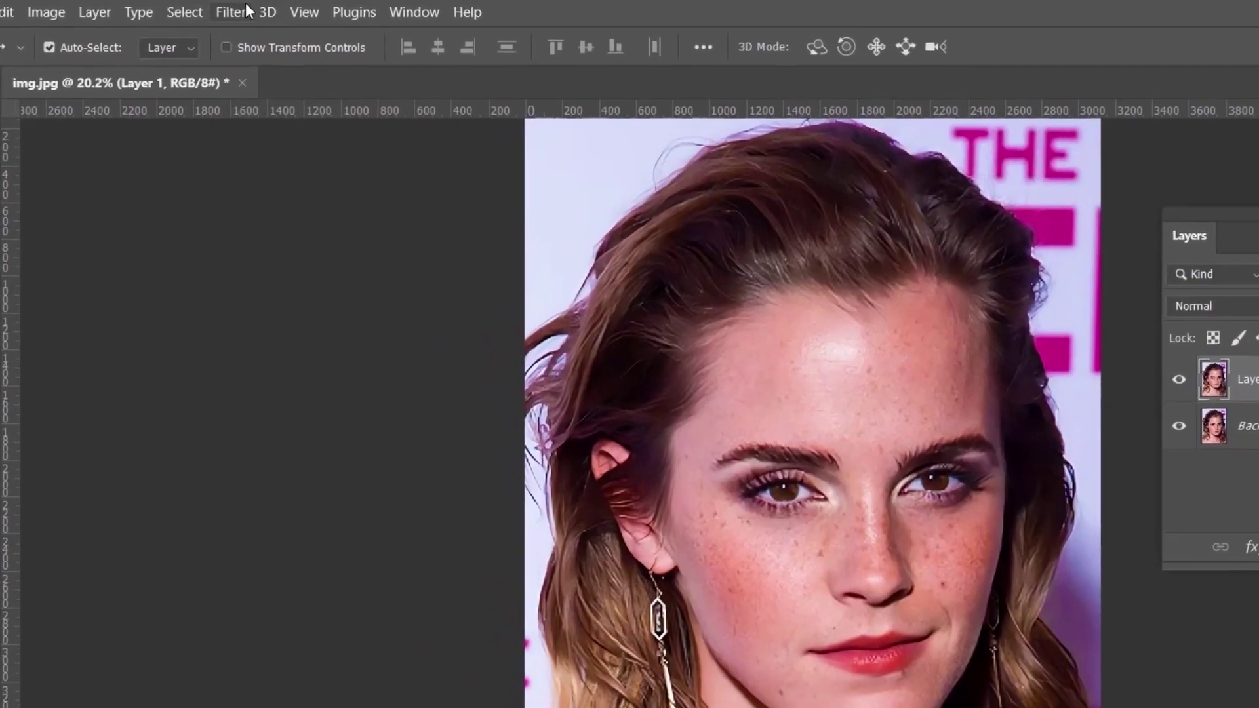
Open SkinFiner from the Filter menu on img.jpg and view the skin at actual pixel size.
click(225, 9)
mouse_move(262, 382)
click(633, 635)
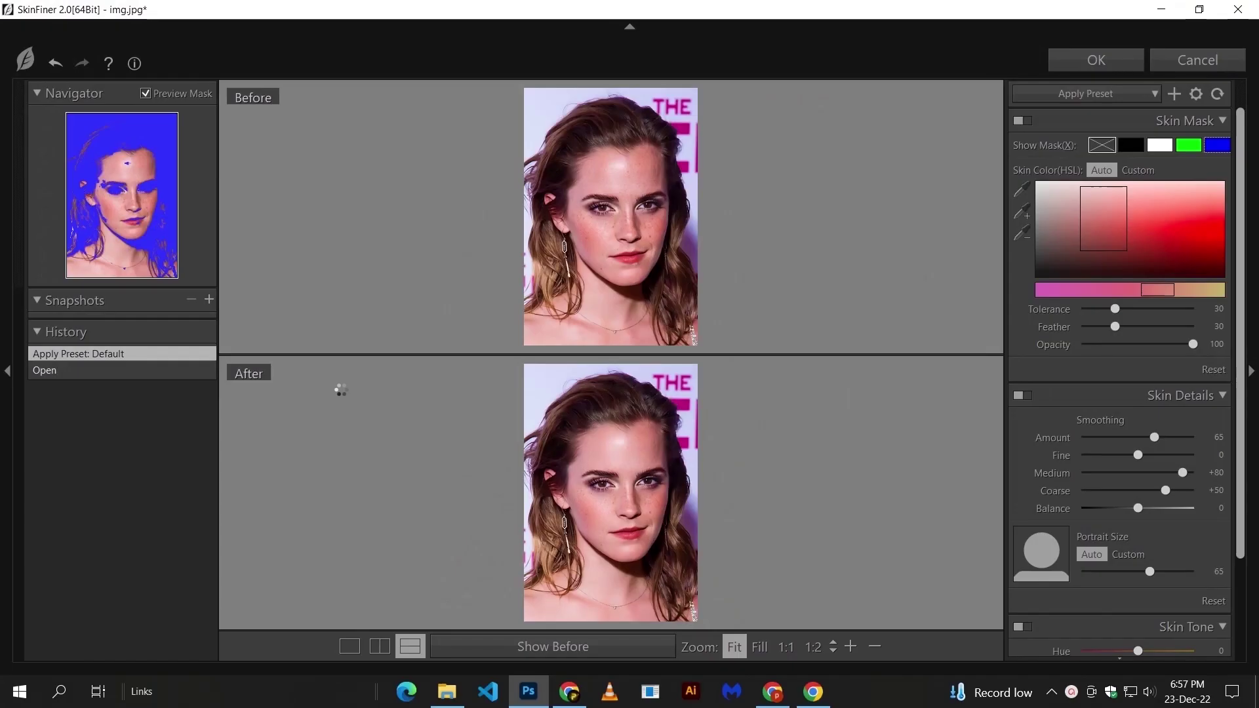
click(553, 399)
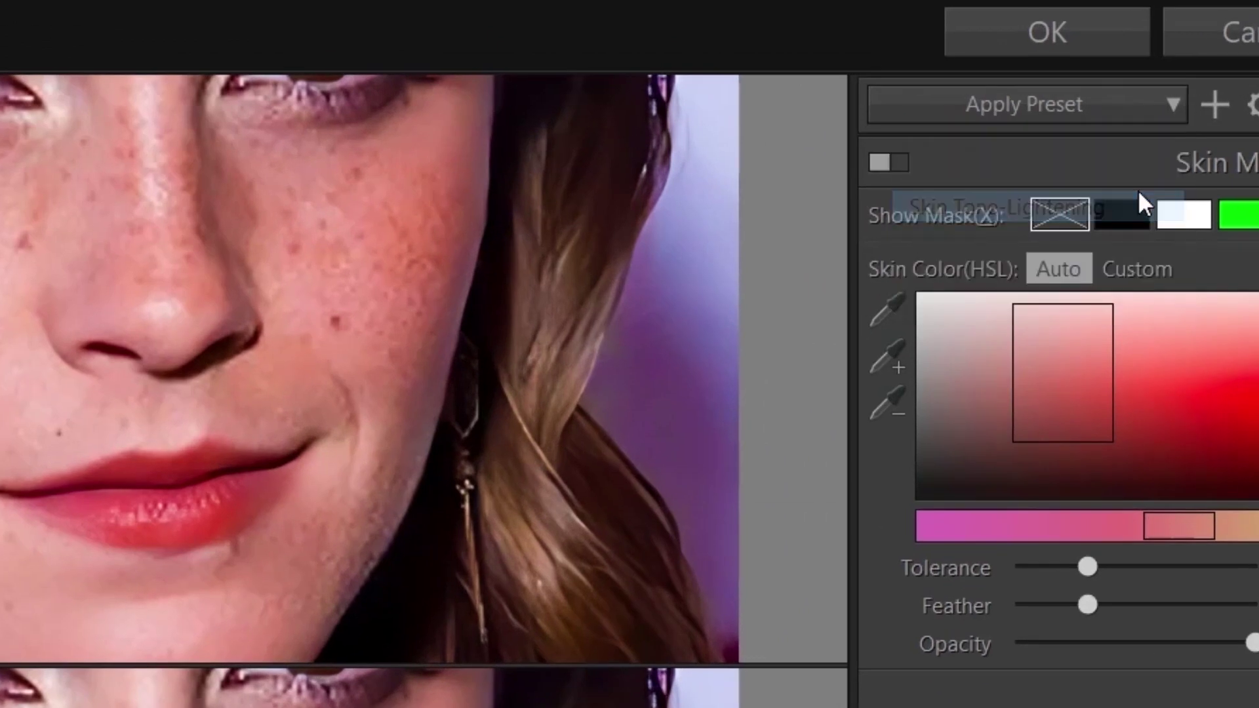
Apply the Smoothing-Medium preset and raise Coarse smoothing from +50 to +100.
click(1128, 105)
click(1082, 238)
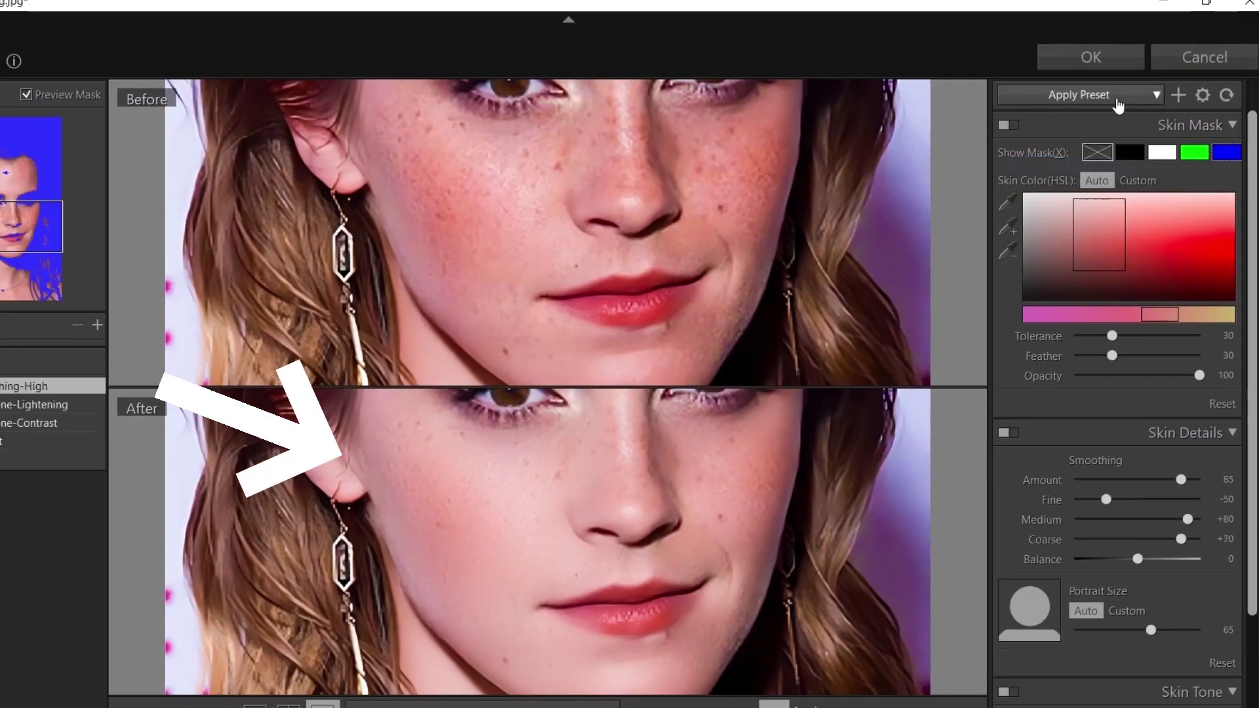
click(1119, 105)
click(1115, 200)
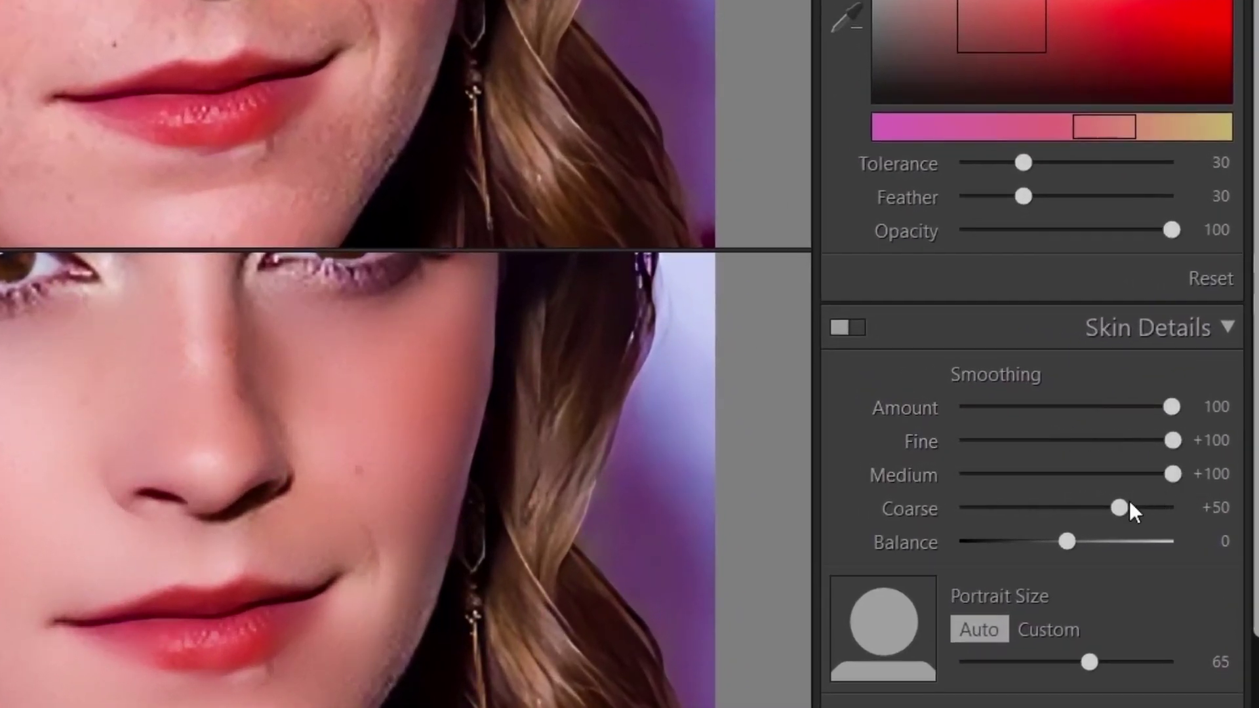
drag(1129, 502, 1203, 508)
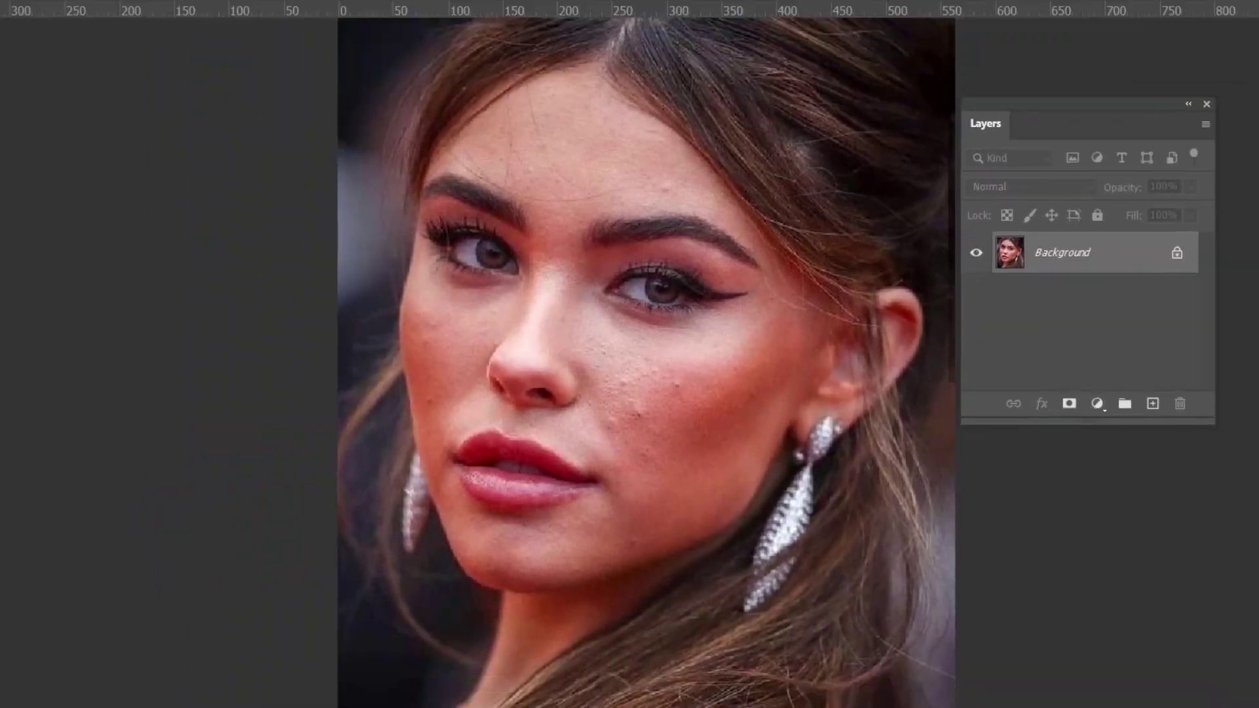
Duplicate the Background into Layer 1 and run SkinFiner on it.
key(ctrl+j)
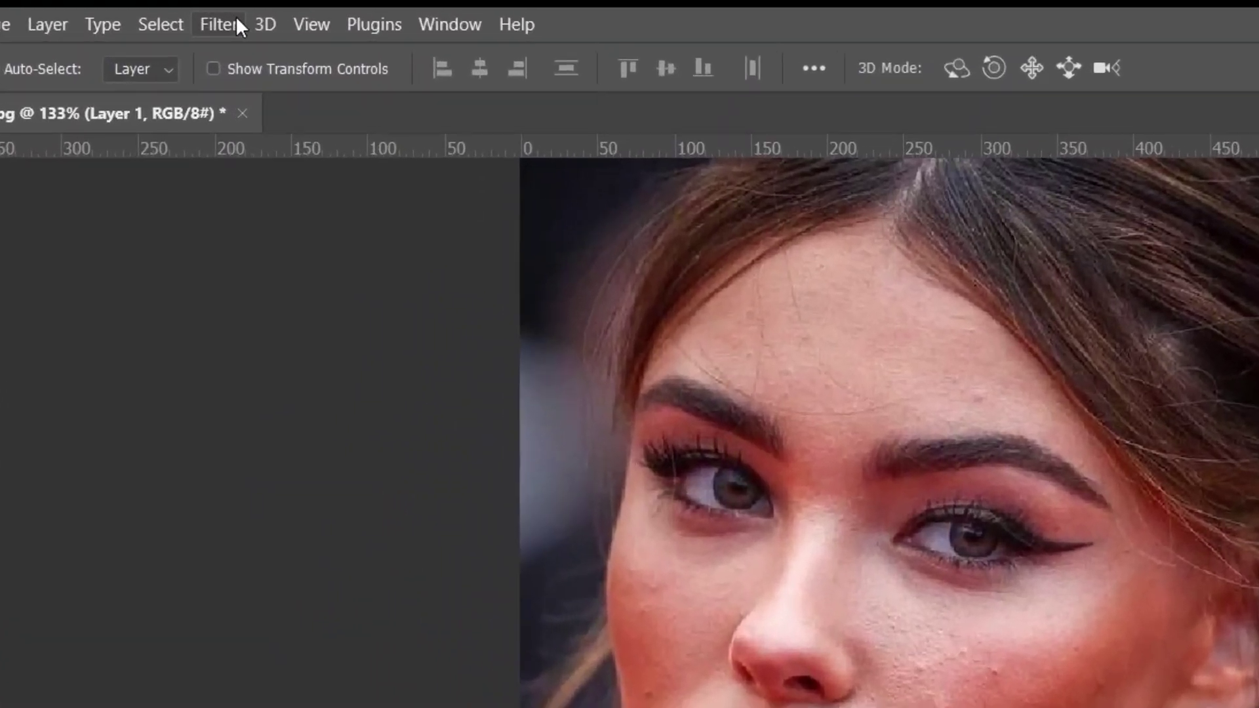
click(235, 18)
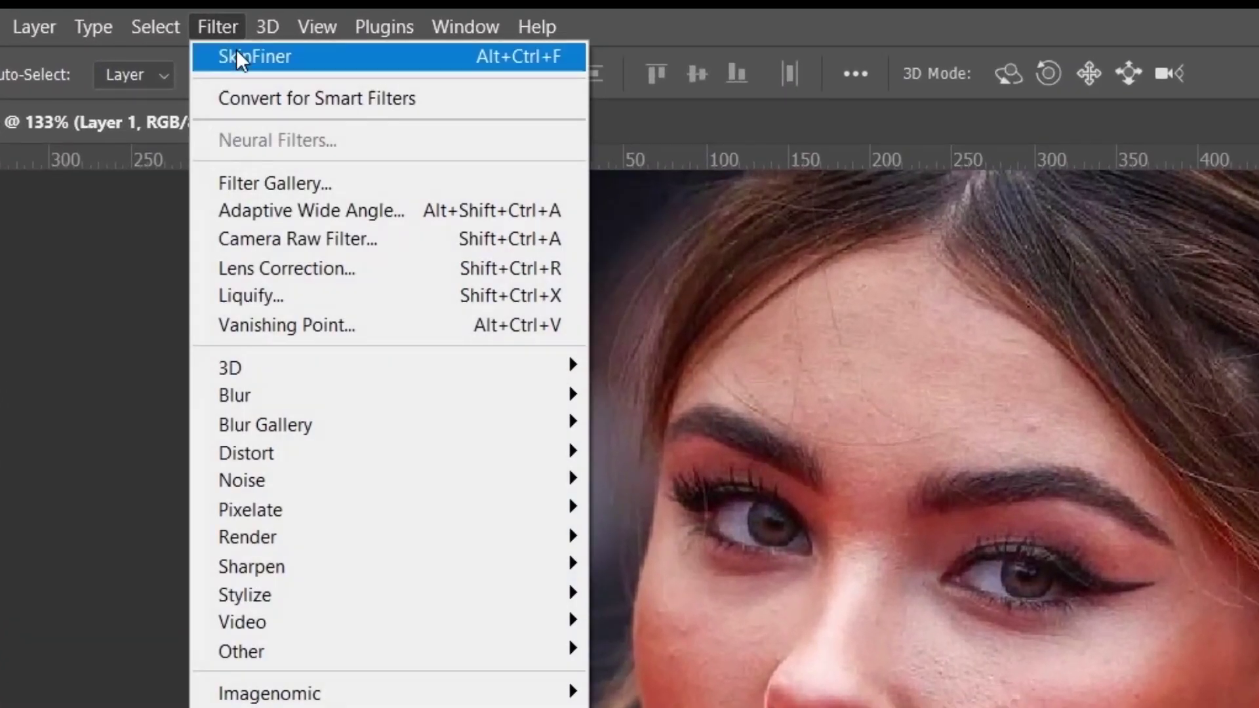
click(237, 57)
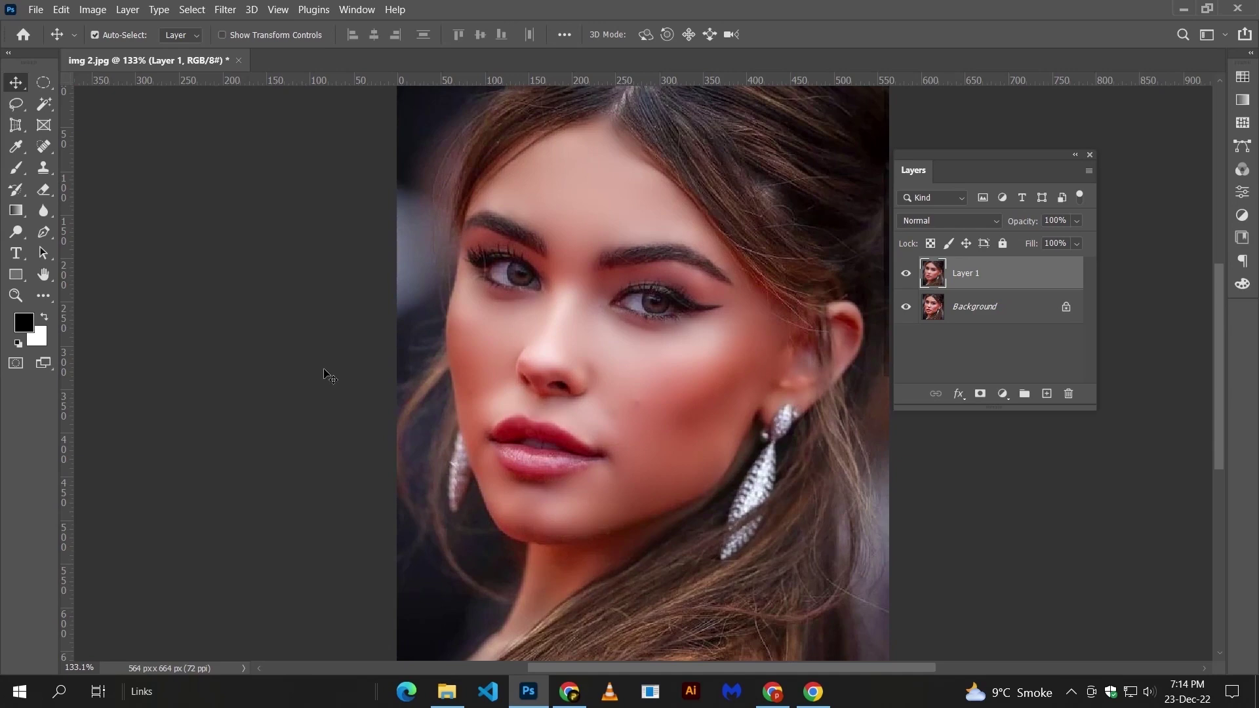
Fade the SkinFiner effect to 70% opacity with Ctrl+Shift+F.
key(ctrl+shift+f)
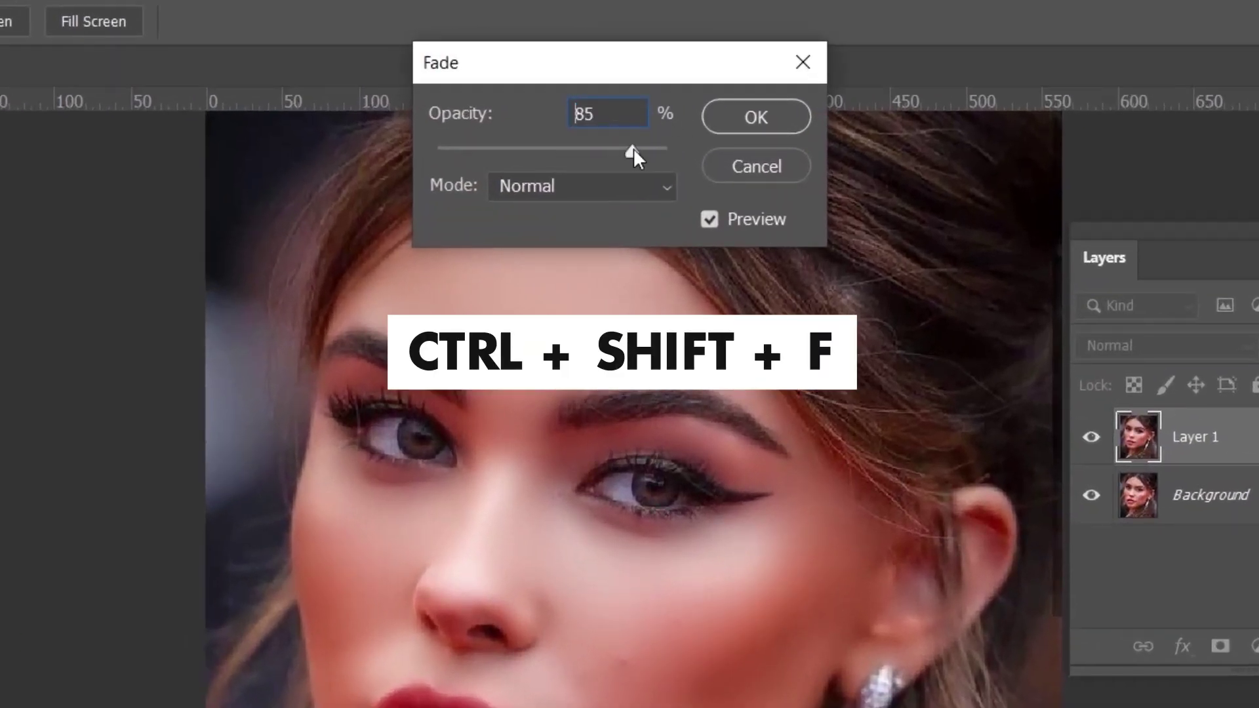
drag(633, 149, 598, 148)
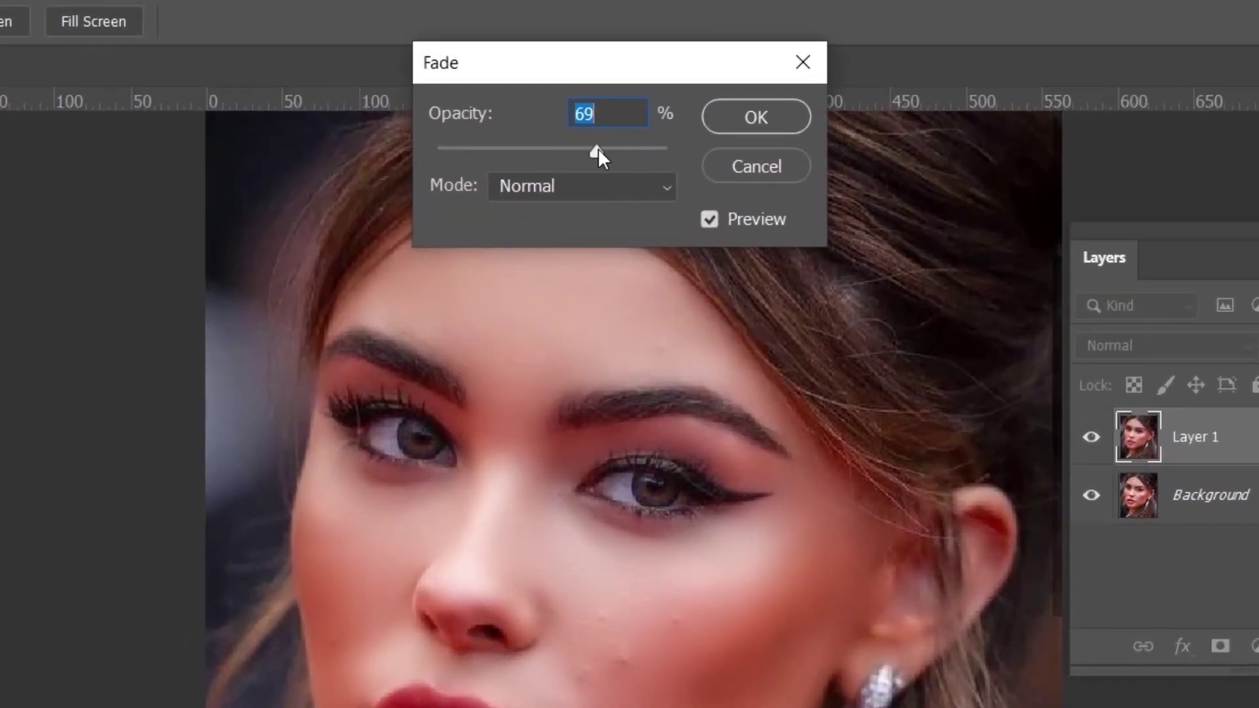
drag(598, 148, 607, 148)
text(70)
key(Return)
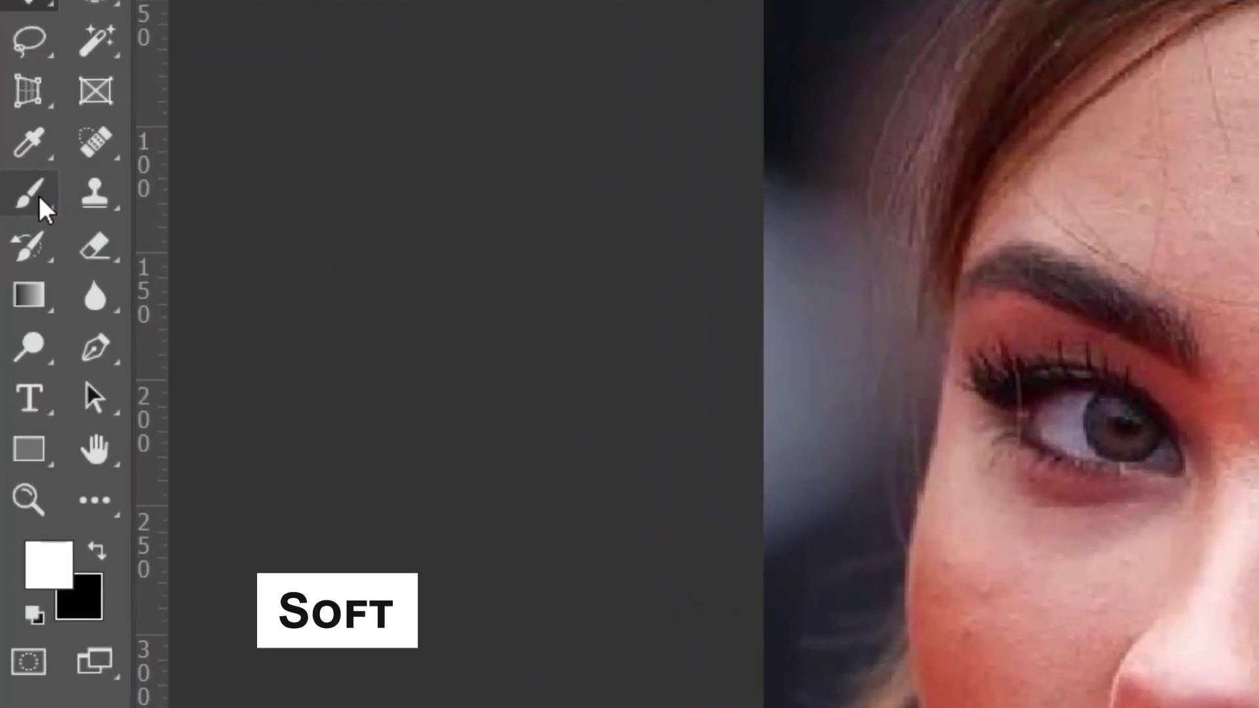
Switch to the Brush tool for painting Layer 1's mask.
click(39, 199)
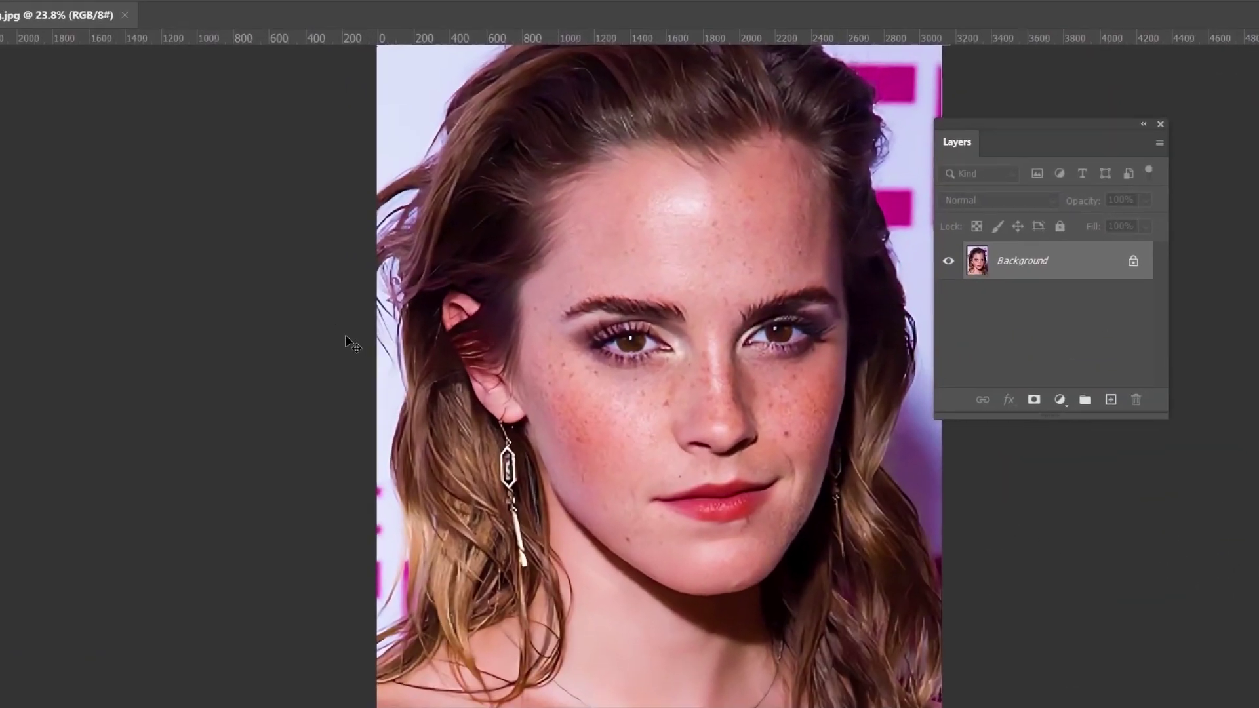
Duplicate the Background, run SkinFiner on the copy, and switch to the Brush tool.
key(ctrl+j)
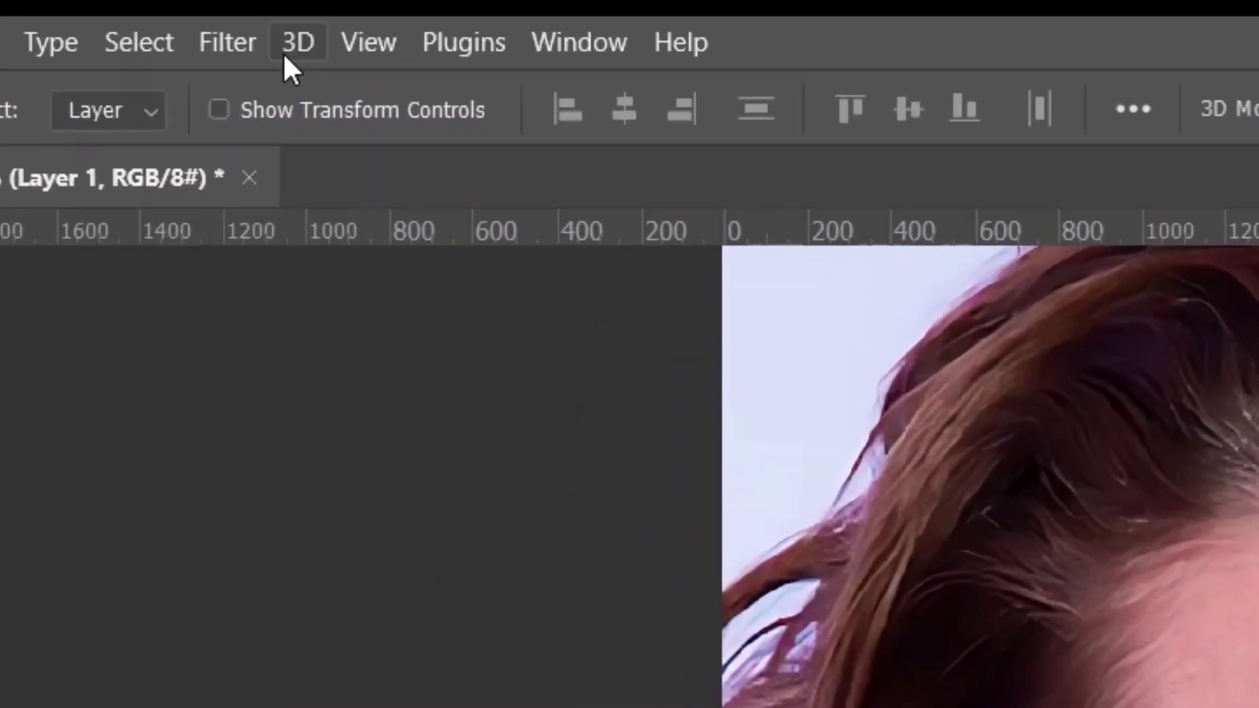
click(225, 11)
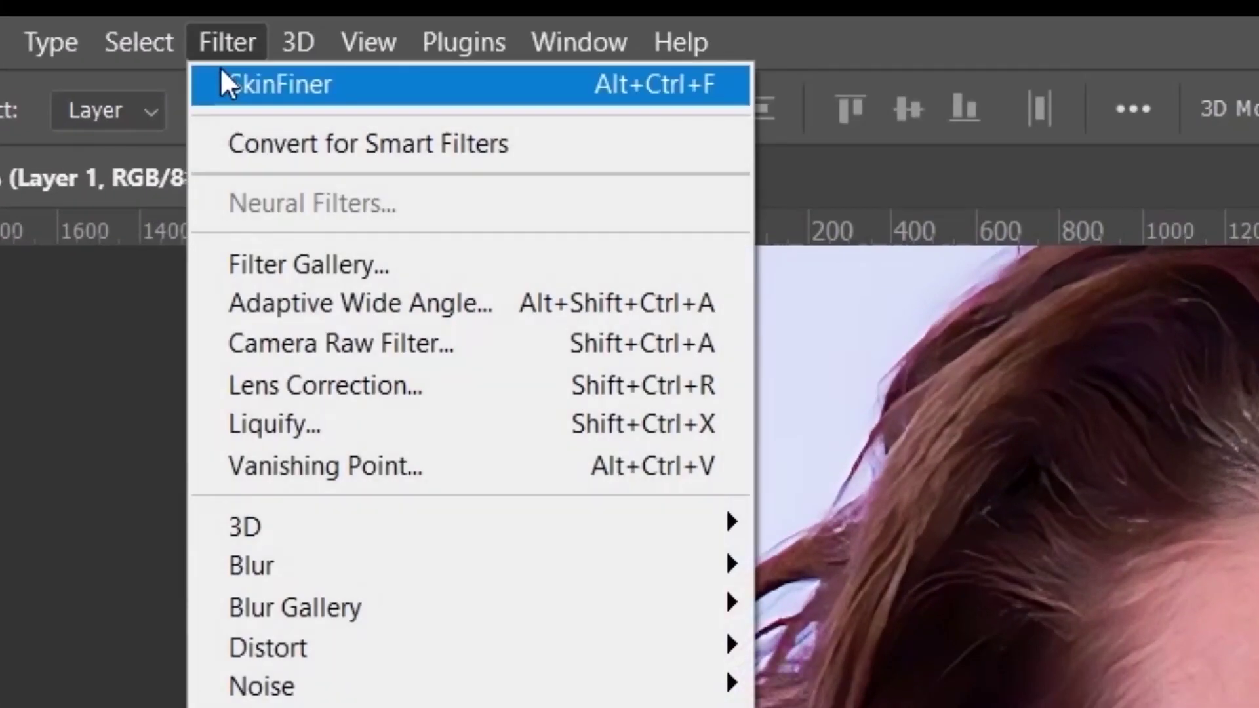
click(227, 25)
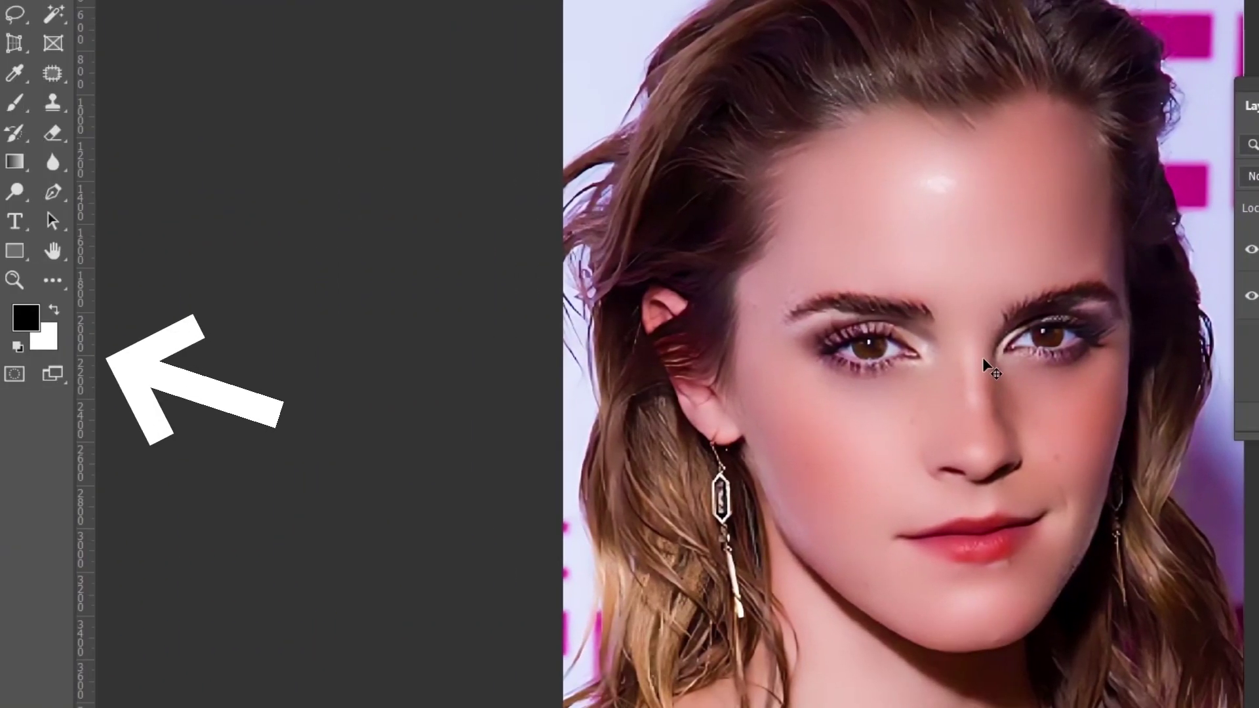
key(b)
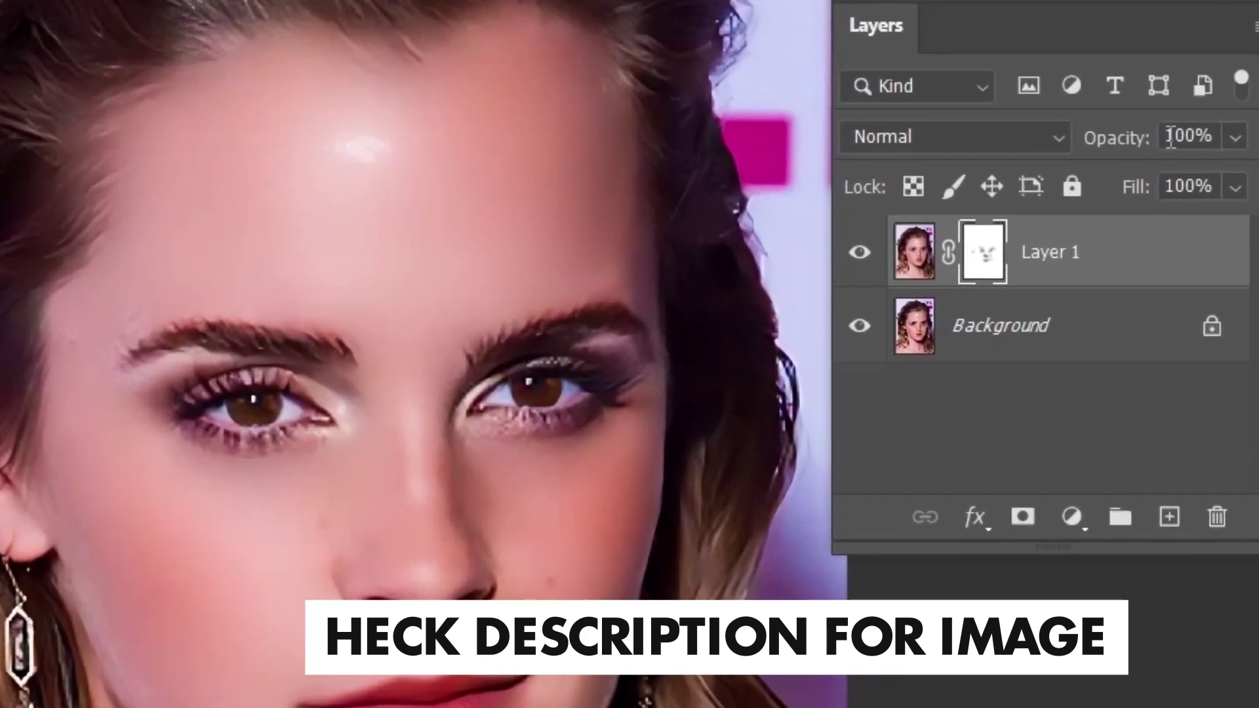
Set Layer 1's opacity to 95% and merge it down into the Background.
click(1177, 137)
text(95)
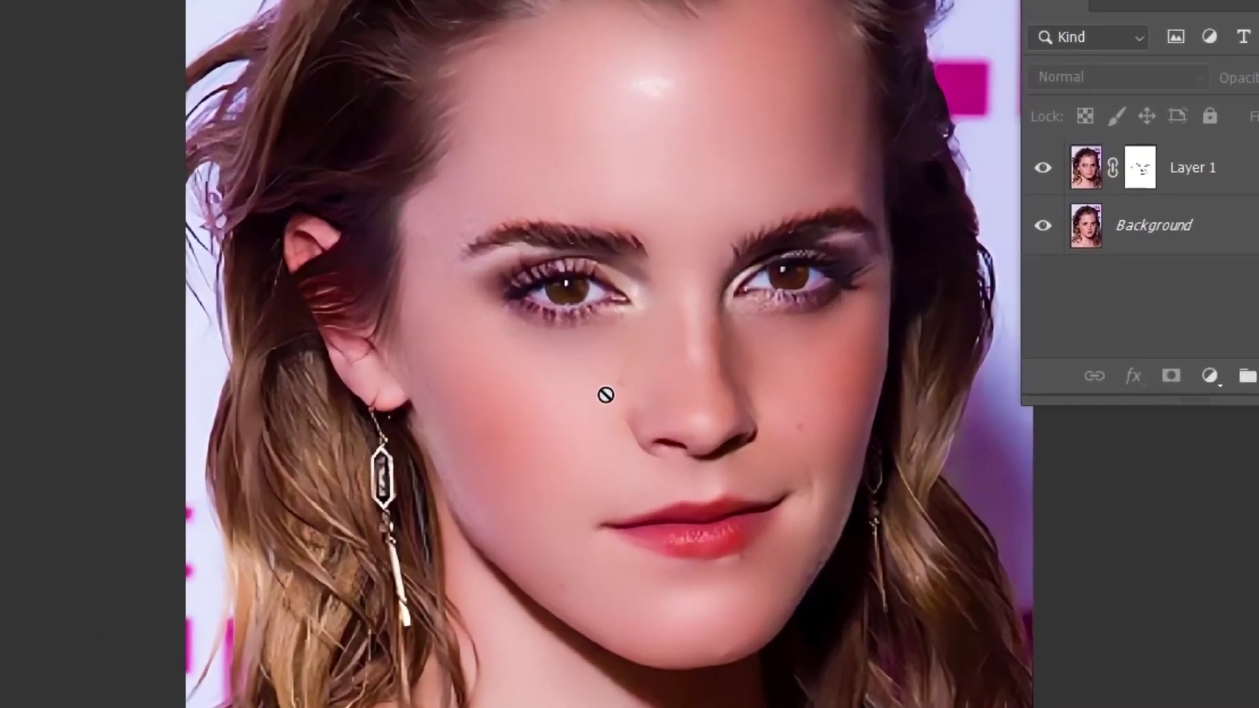
key(ctrl+e)
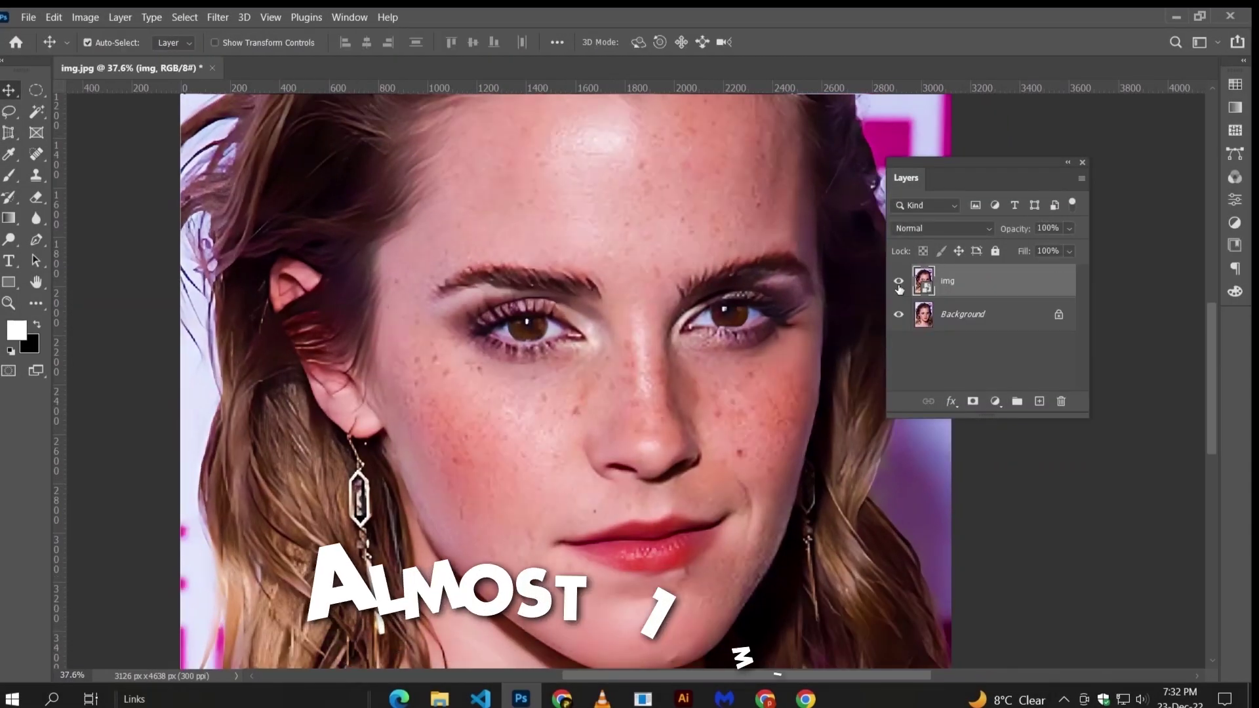
Toggle the img layer's visibility in the Layers panel to compare before and after retouching.
click(900, 284)
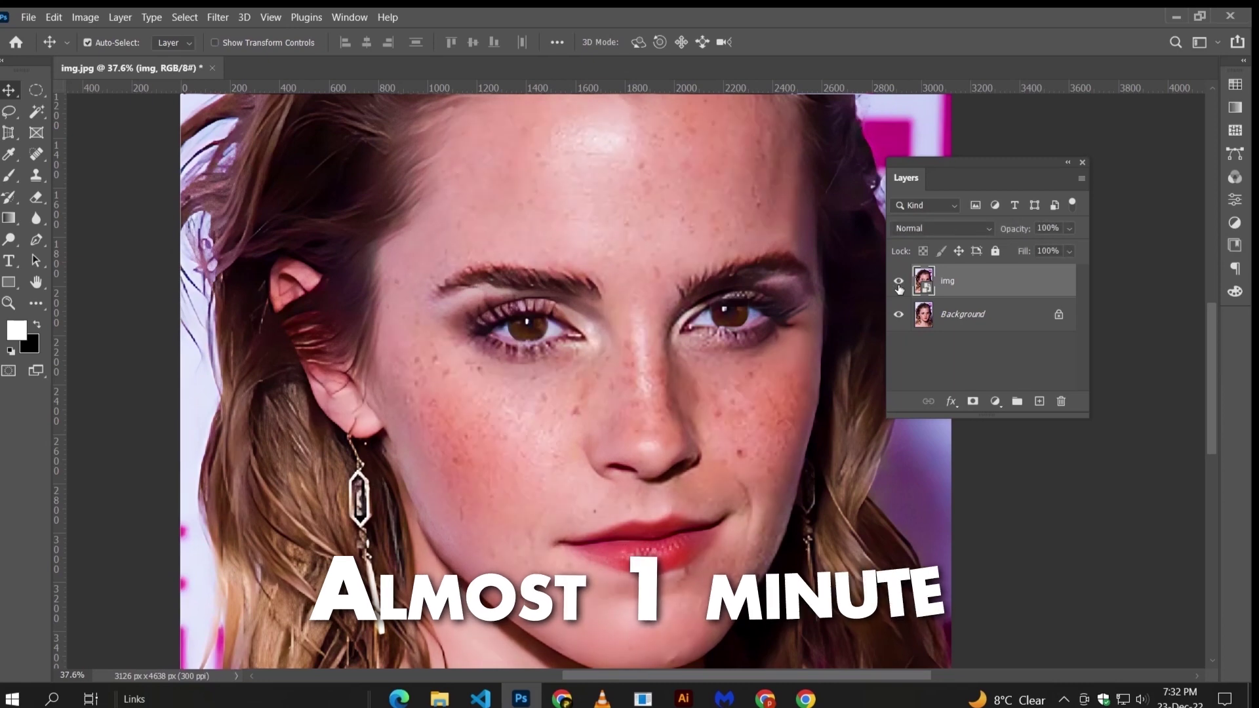